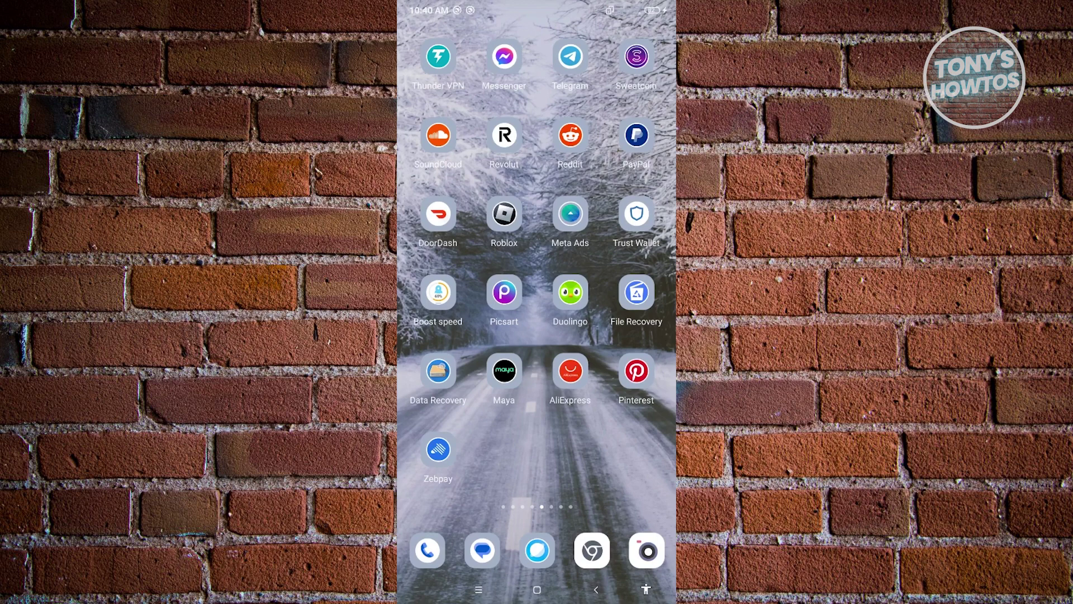
# Launch Telegram from its home-screen icon to reach the empty phone-number sign-in screen
pyautogui.click(571, 55)
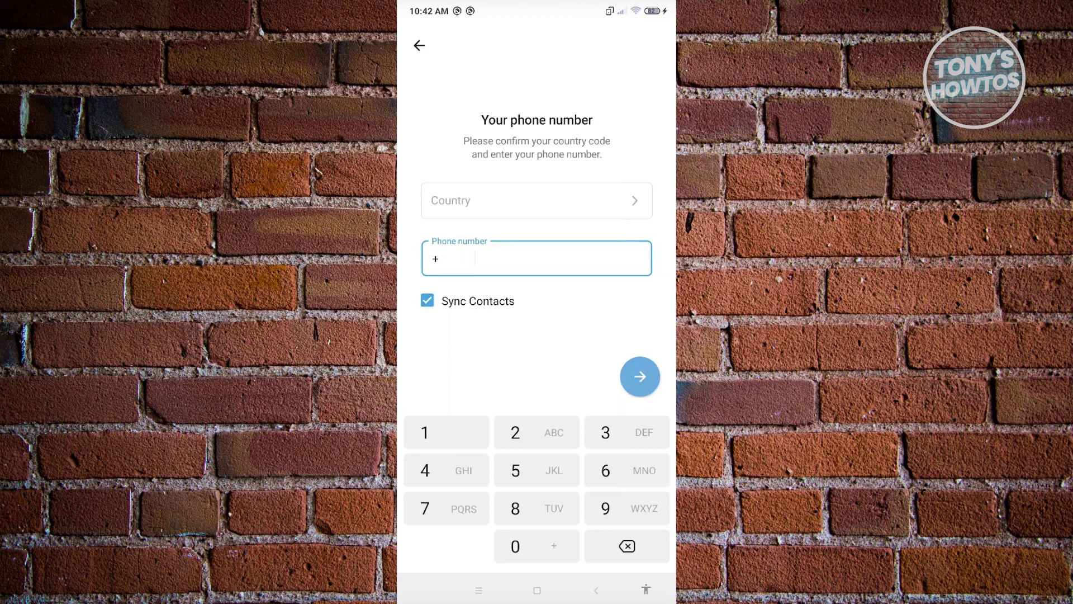
# Leave Telegram for the home screen and dismiss the X notification in the shade
pyautogui.click(537, 590)
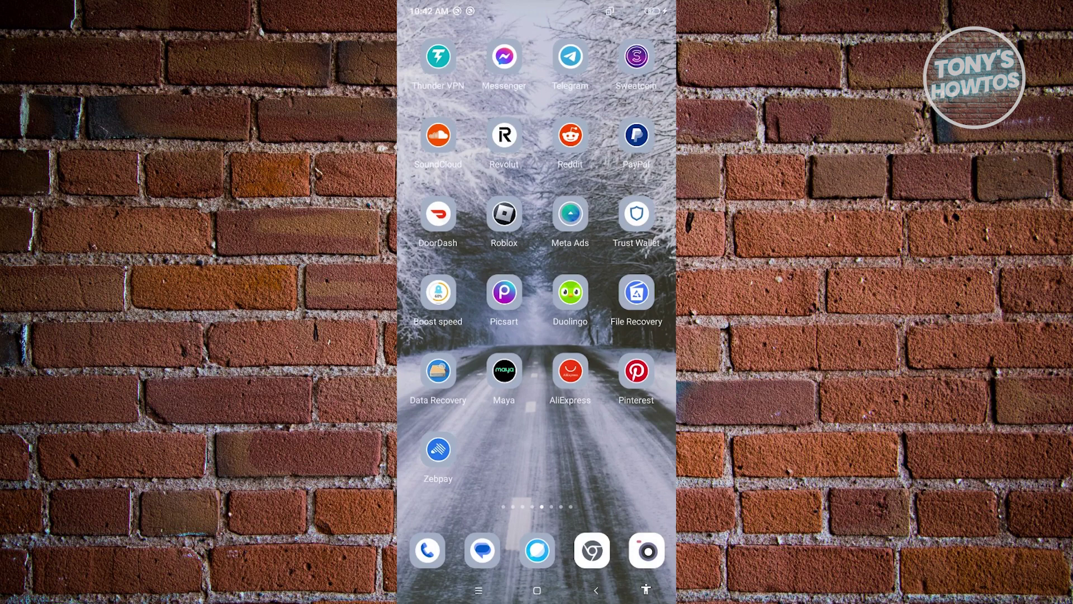
pyautogui.moveTo(537, 9); pyautogui.dragTo(537, 336)
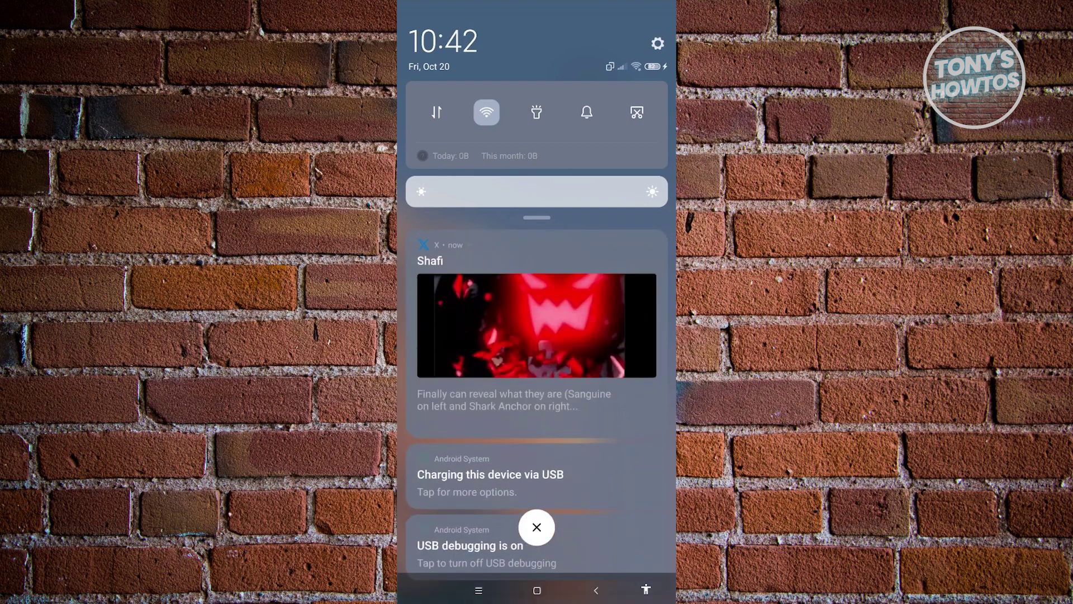
pyautogui.moveTo(503, 327); pyautogui.dragTo(672, 328)
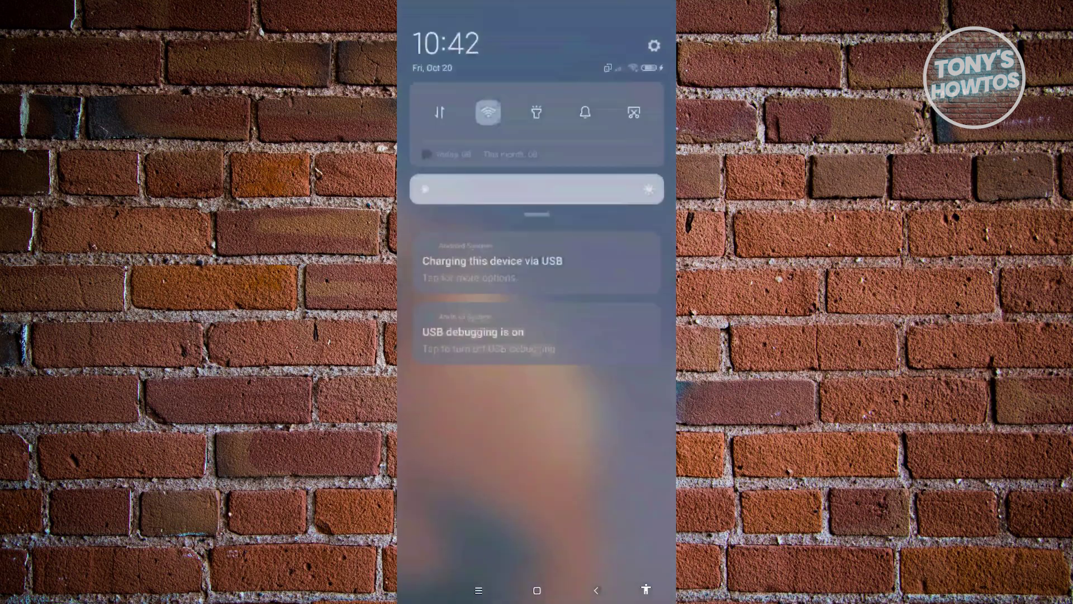
# Check the network toggles in quick settings, then return to the first home page
pyautogui.moveTo(537, 219)
pyautogui.mouseDown()
pyautogui.moveTo(536, 387)
pyautogui.moveTo(537, 218)
pyautogui.mouseUp()
pyautogui.moveTo(537, 503); pyautogui.dragTo(537, 168)
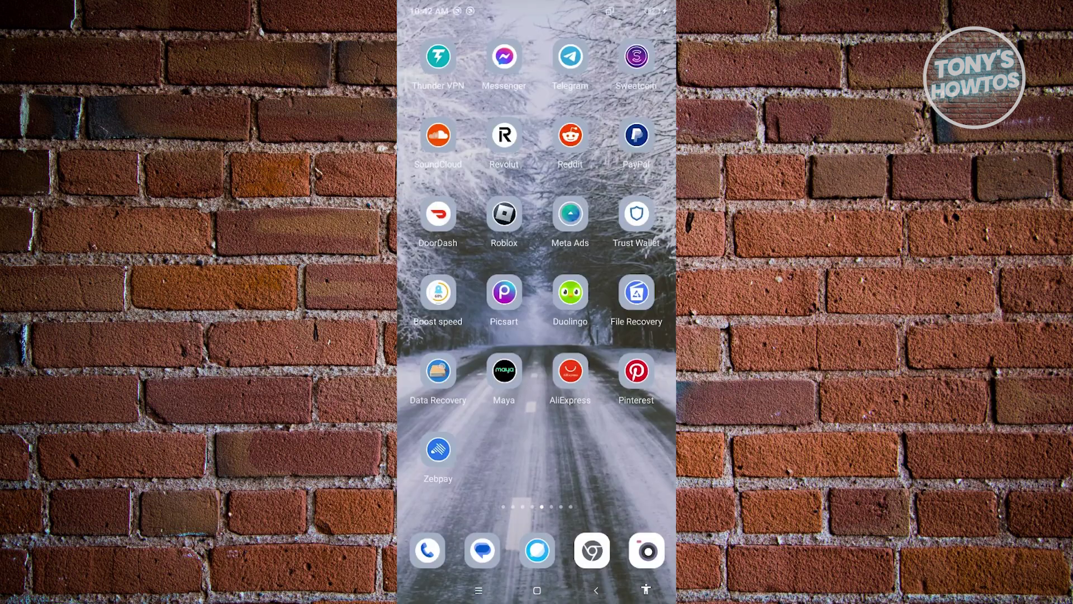
pyautogui.moveTo(453, 336); pyautogui.dragTo(637, 336)
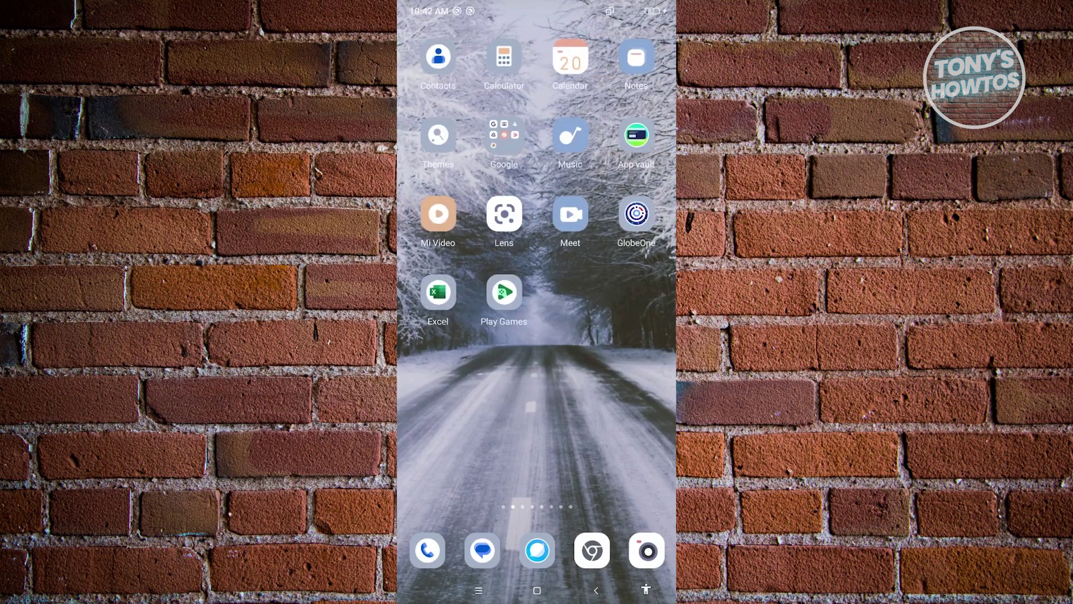
pyautogui.moveTo(452, 336); pyautogui.dragTo(637, 336)
# Search Google Play for 'telegram' and confirm it's installed with an Open button
pyautogui.click(637, 451)
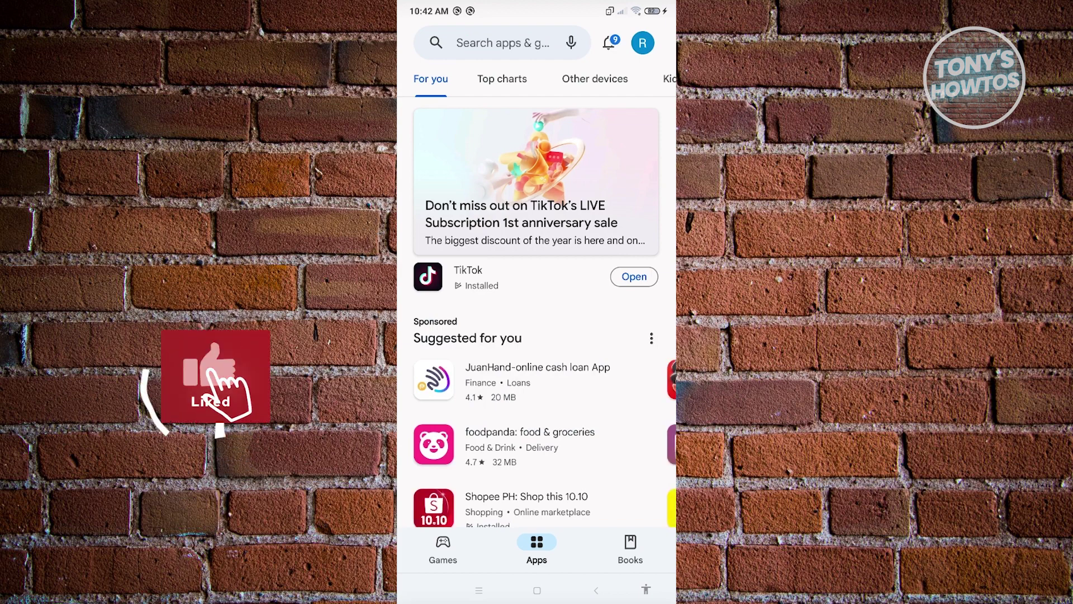
pyautogui.click(504, 43)
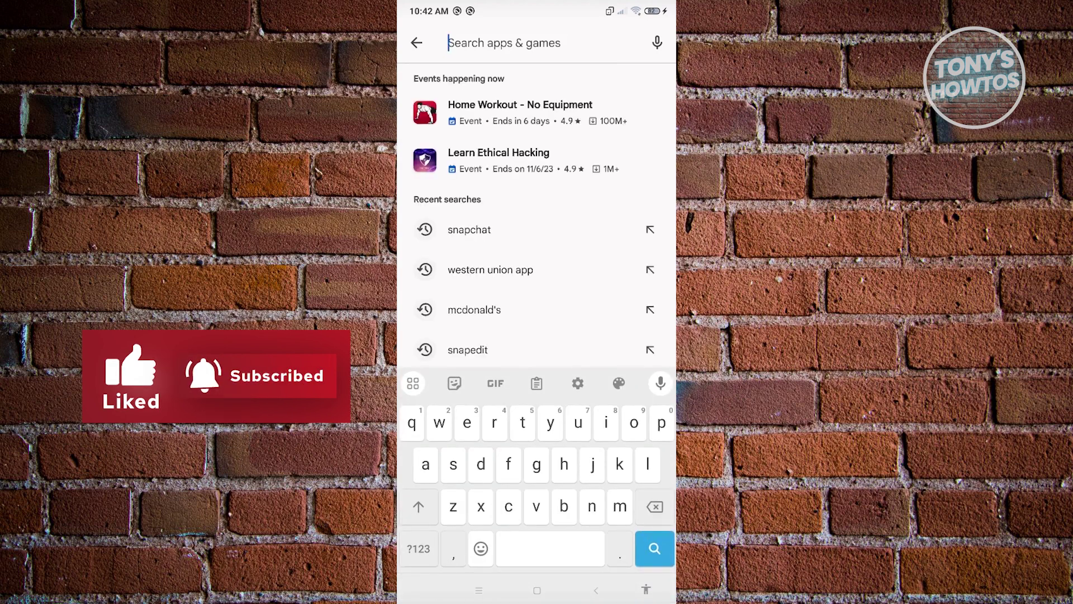
pyautogui.write('teleg')
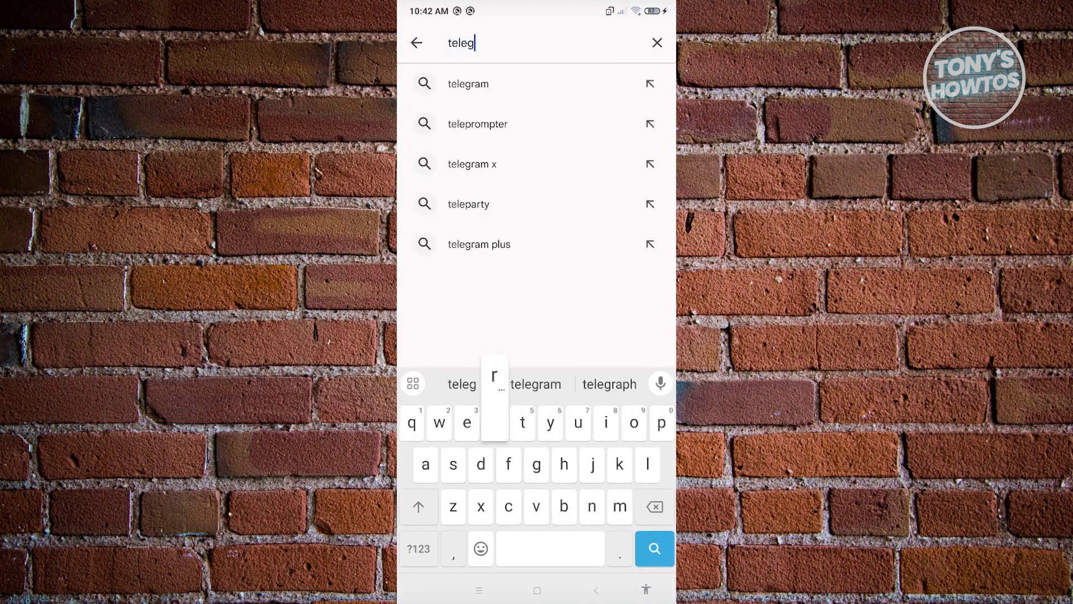
pyautogui.write('ra')
pyautogui.click(468, 83)
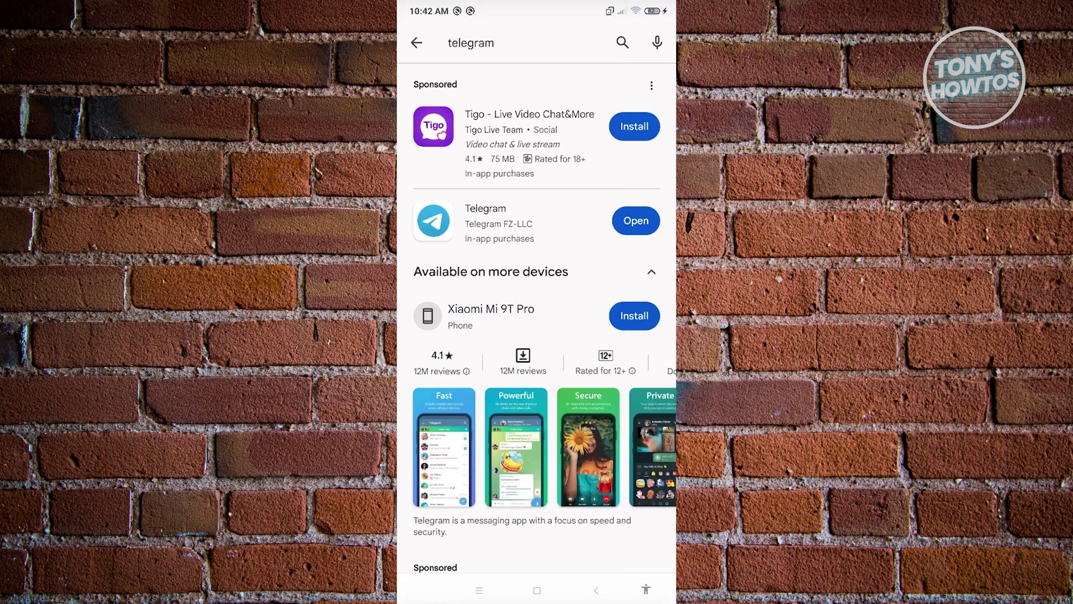
# Open Telegram's App info page (version 10.1.3, 148 MB) from its home-screen icon
pyautogui.click(537, 591)
pyautogui.moveTo(621, 353); pyautogui.dragTo(453, 353)
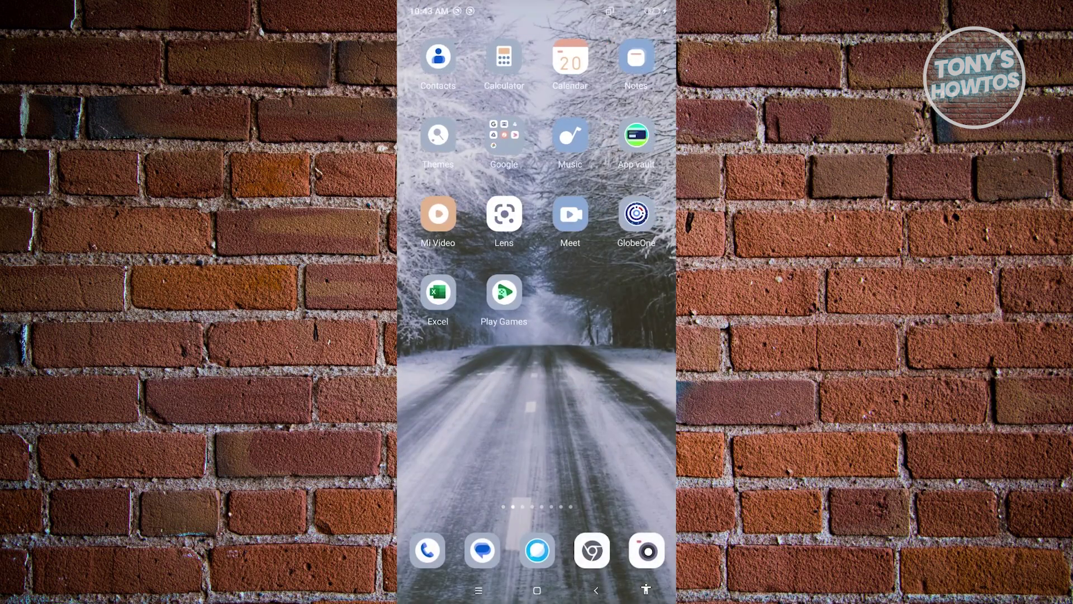
pyautogui.moveTo(620, 352); pyautogui.dragTo(453, 353)
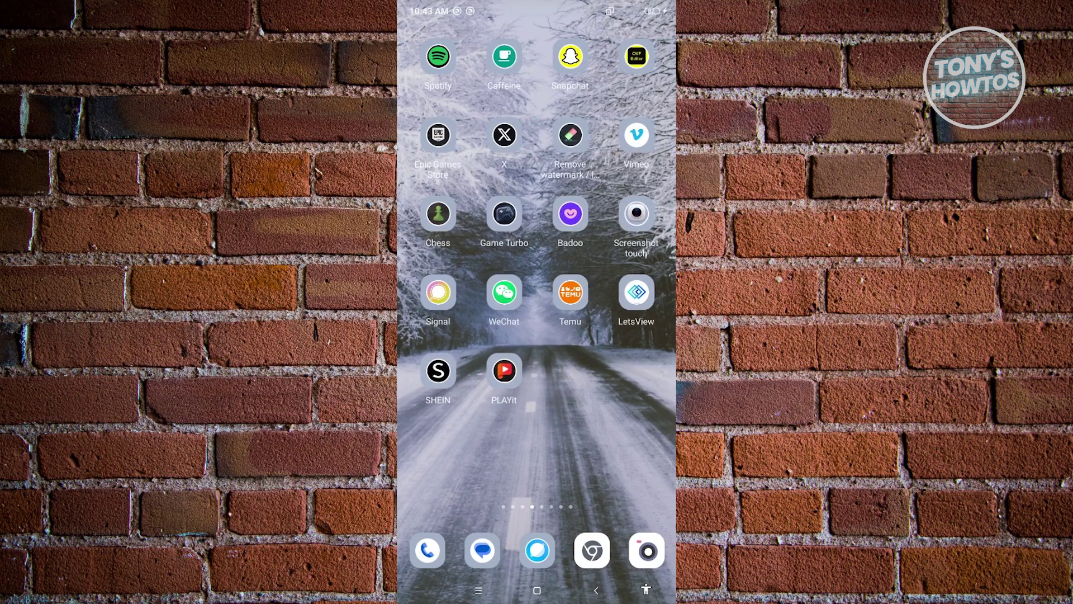
pyautogui.moveTo(621, 353); pyautogui.dragTo(453, 353)
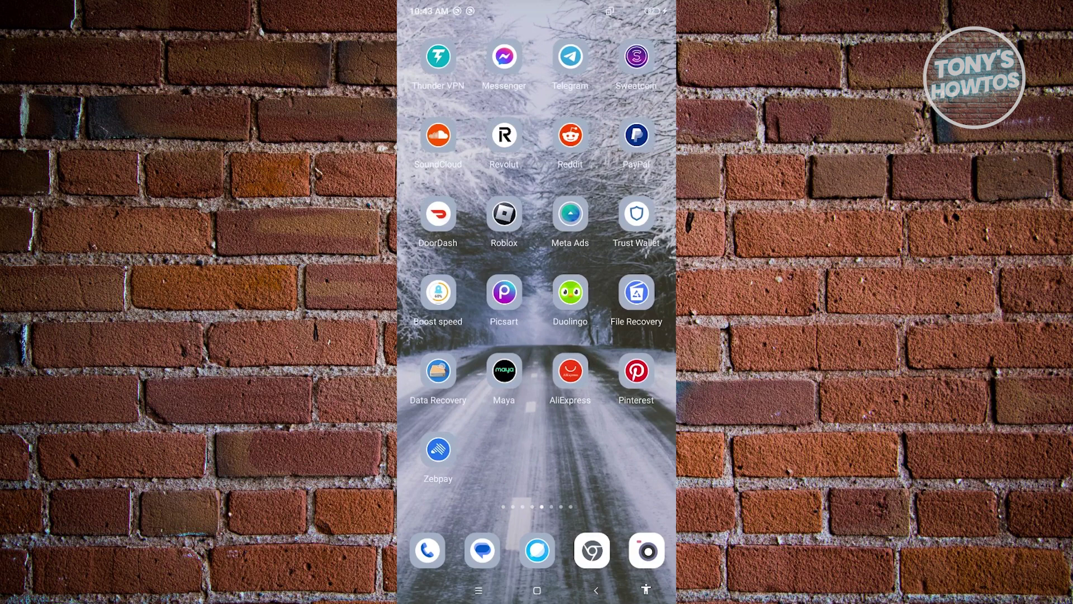
pyautogui.click(570, 57)
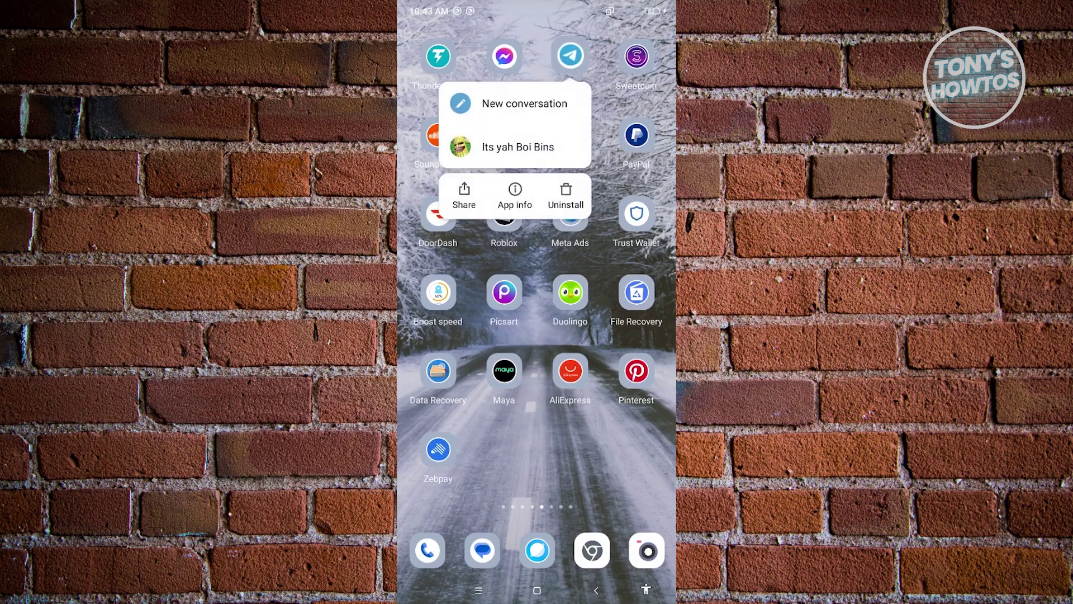
pyautogui.click(515, 196)
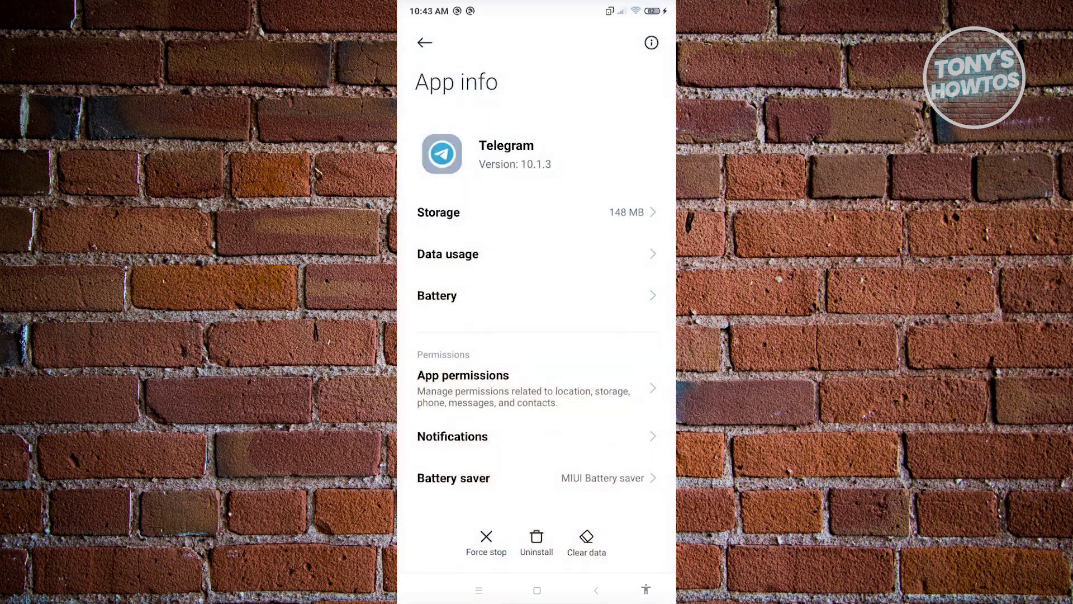
# Choose Clear cache from Telegram's Clear data options, bringing up the confirmation
pyautogui.click(586, 542)
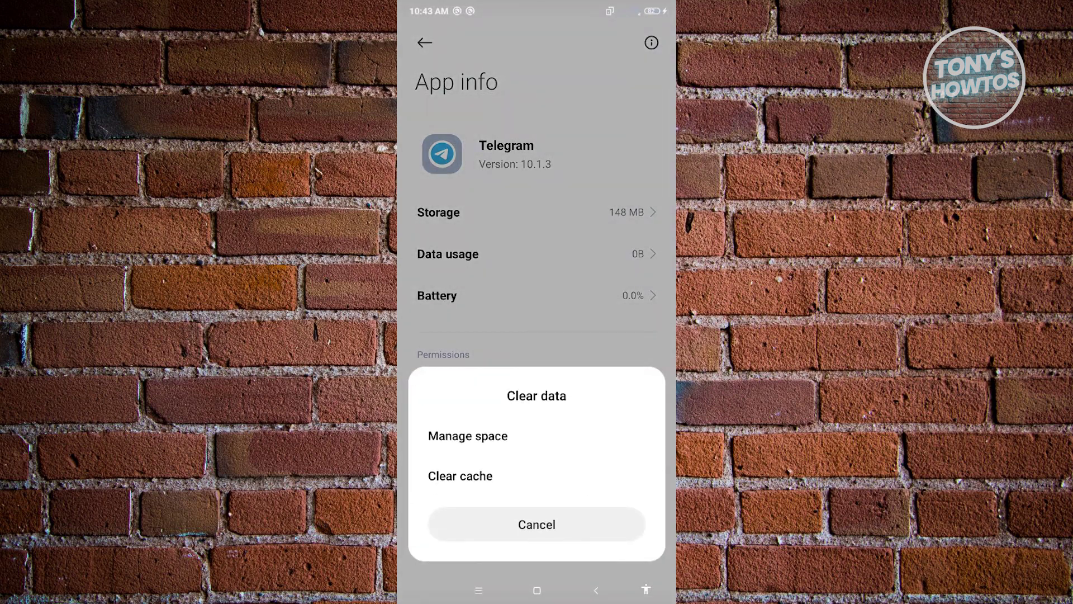
pyautogui.click(461, 475)
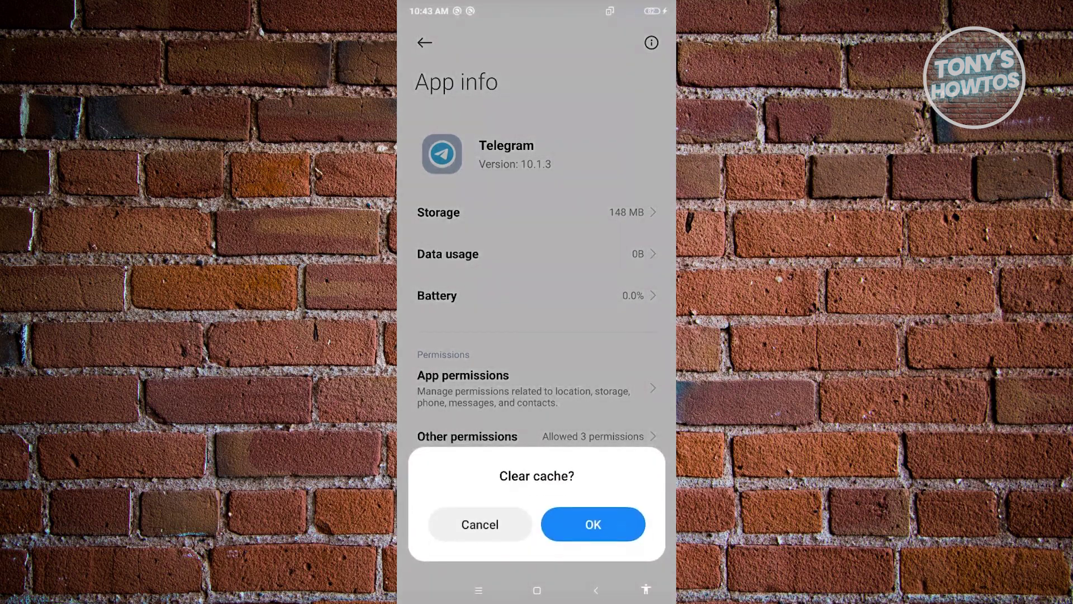